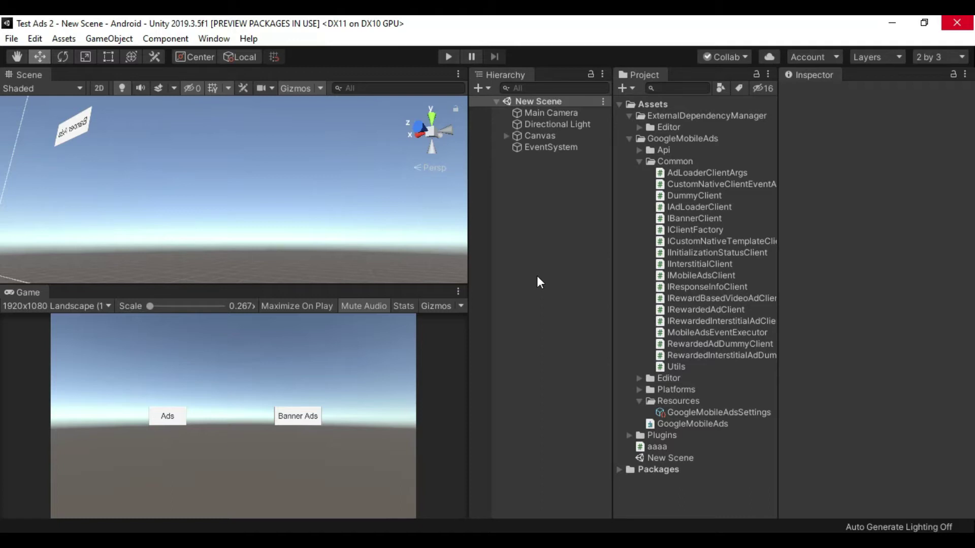
Run Resolve with the External Dependency Manager's Android Resolver
left_click(60, 39)
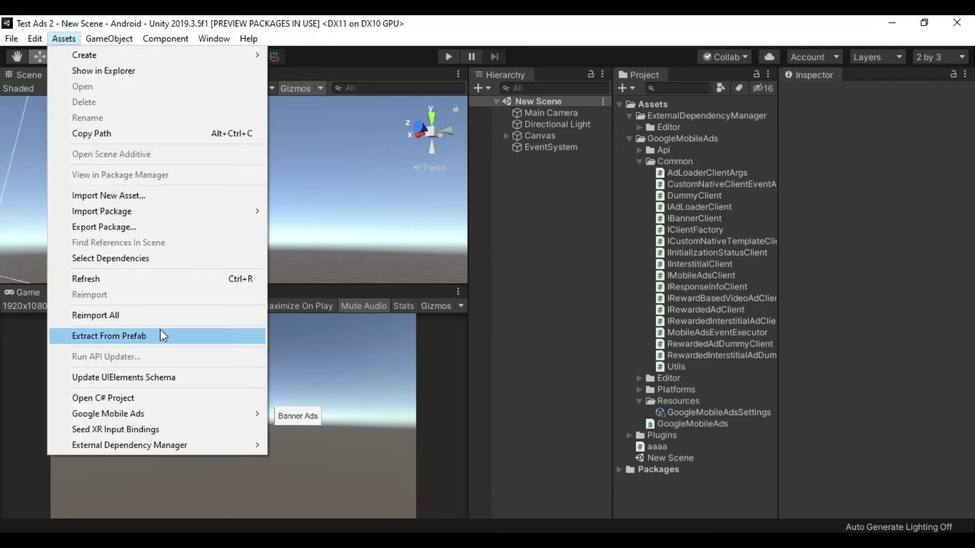
mouse_move(200, 451)
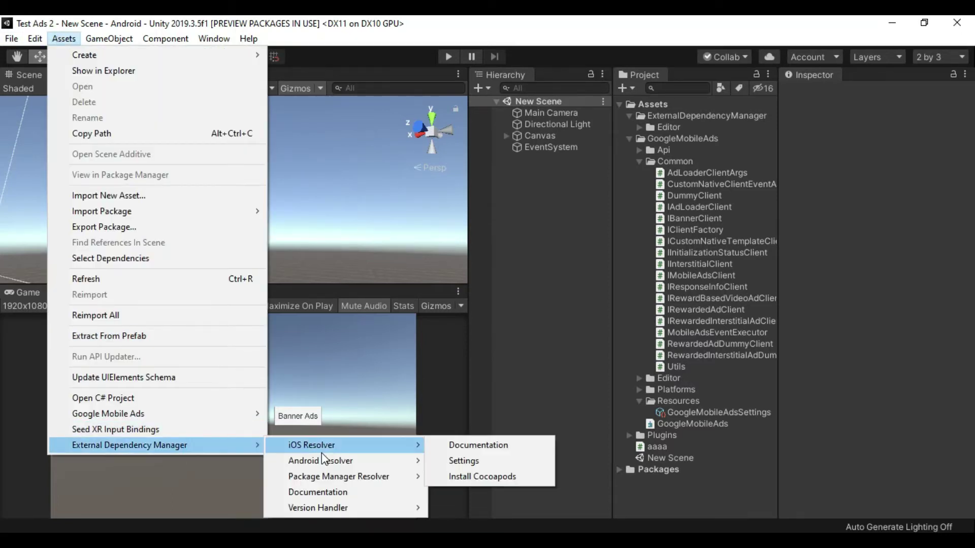
left_click(328, 461)
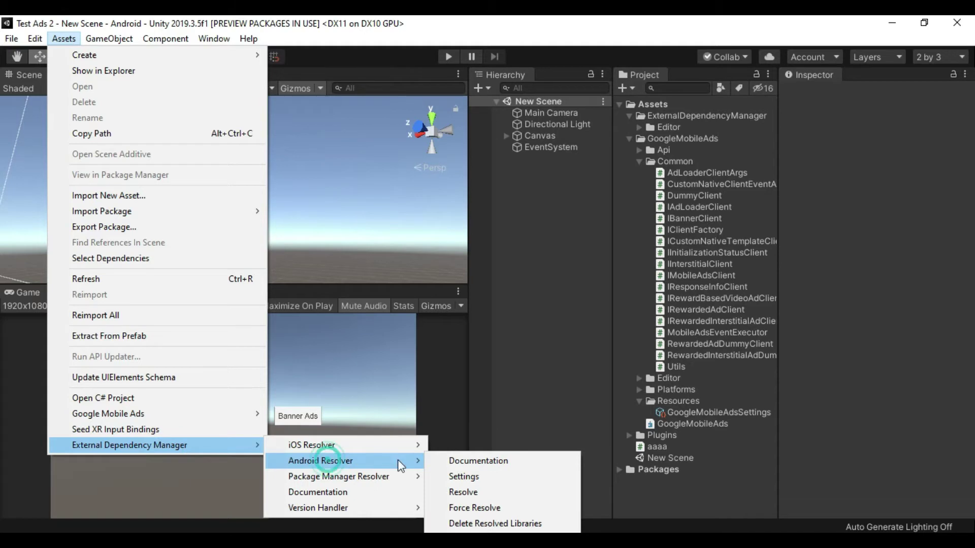
left_click(503, 491)
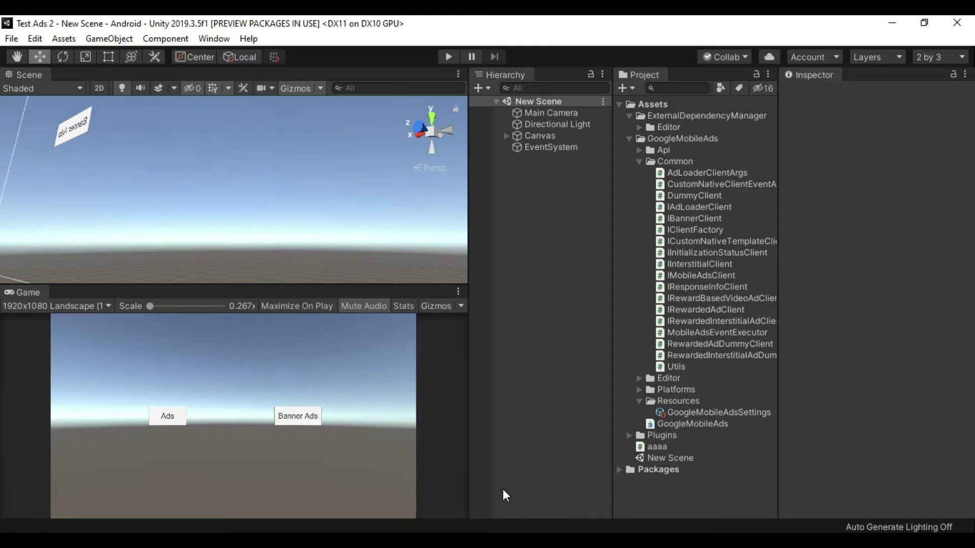
left_click(239, 82)
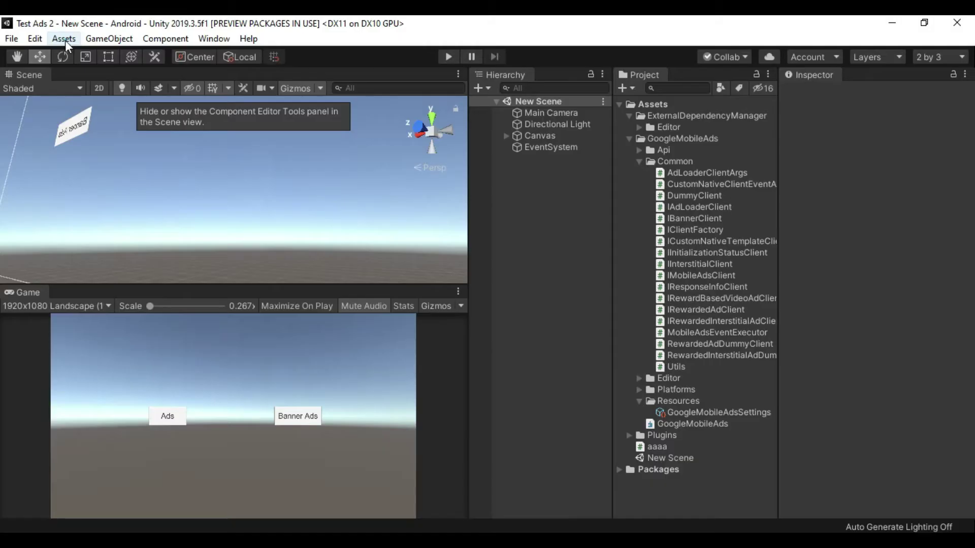
Run Force Resolve with the Android Resolver and dismiss the Android Dependencies result dialog
left_click(65, 40)
mouse_move(199, 414)
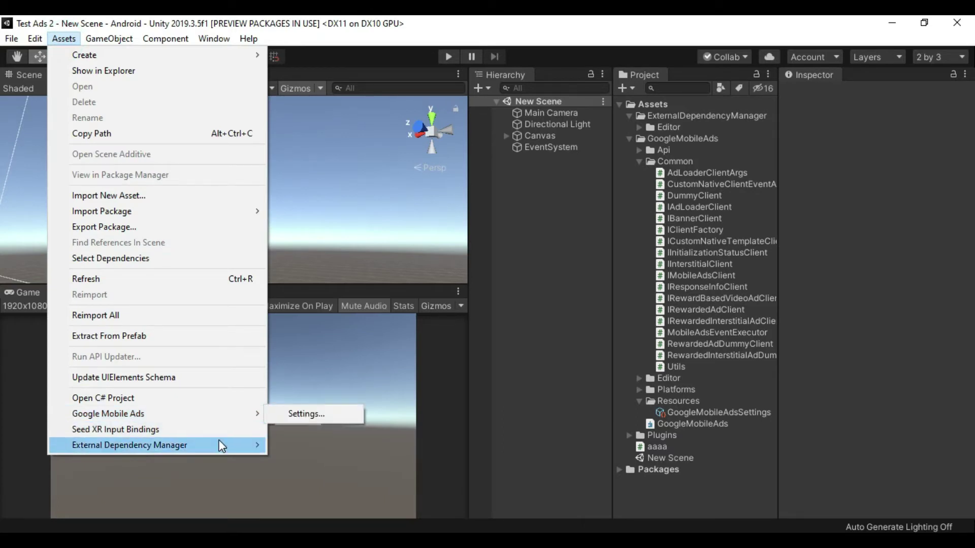
mouse_move(236, 445)
mouse_move(386, 462)
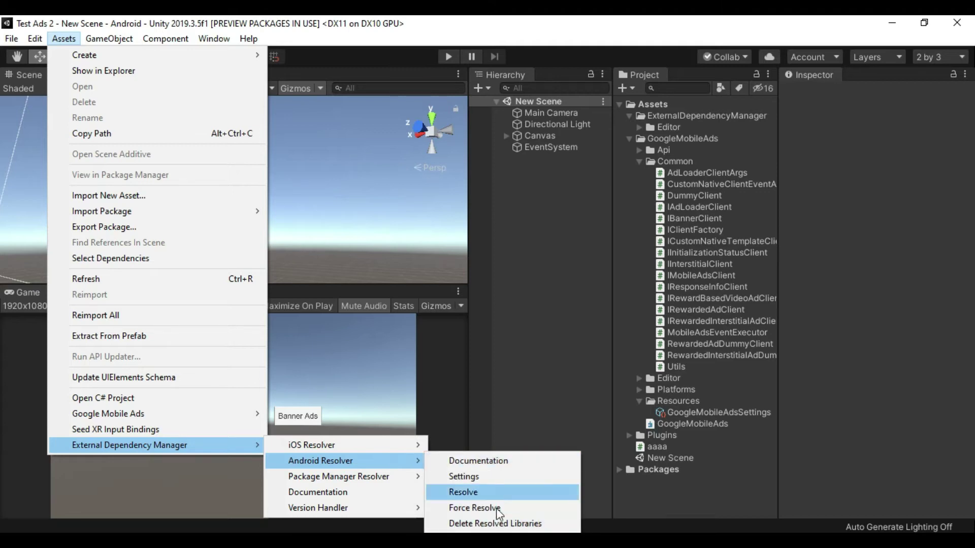
left_click(495, 508)
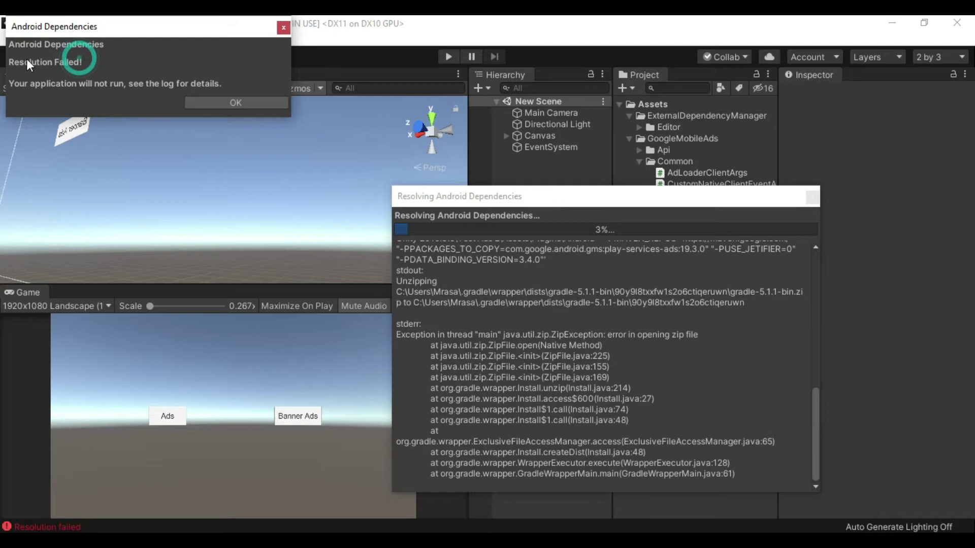
left_click(219, 103)
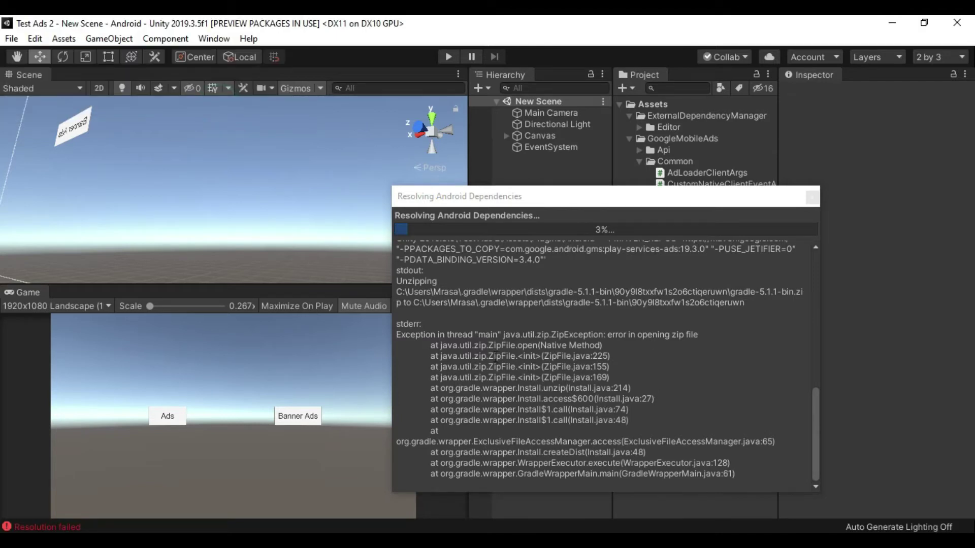
Examine the resolver log for the Java exception and the Gradle archive version and path it refers to
scroll(482, 320, "up", 2)
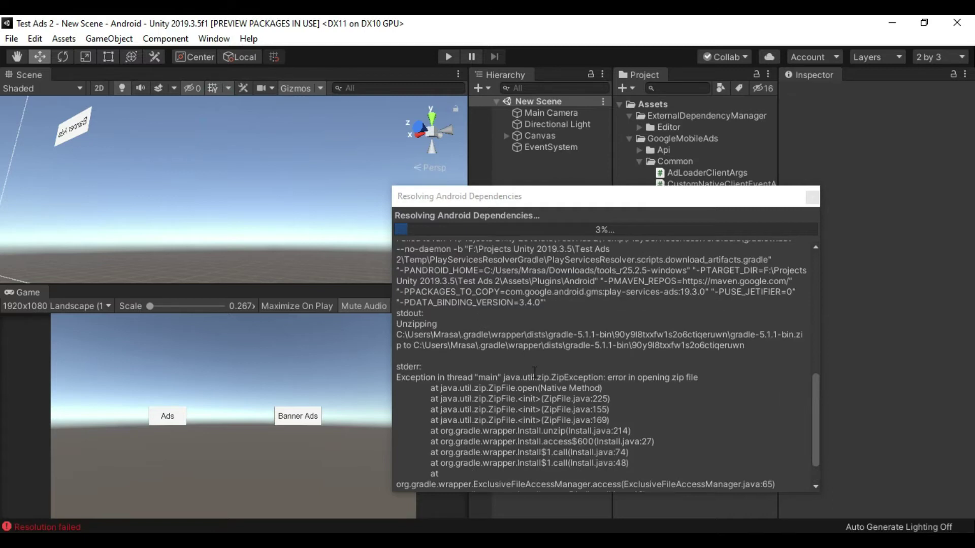
left_click_drag(397, 377, 551, 378)
left_click_drag(700, 385, 692, 382)
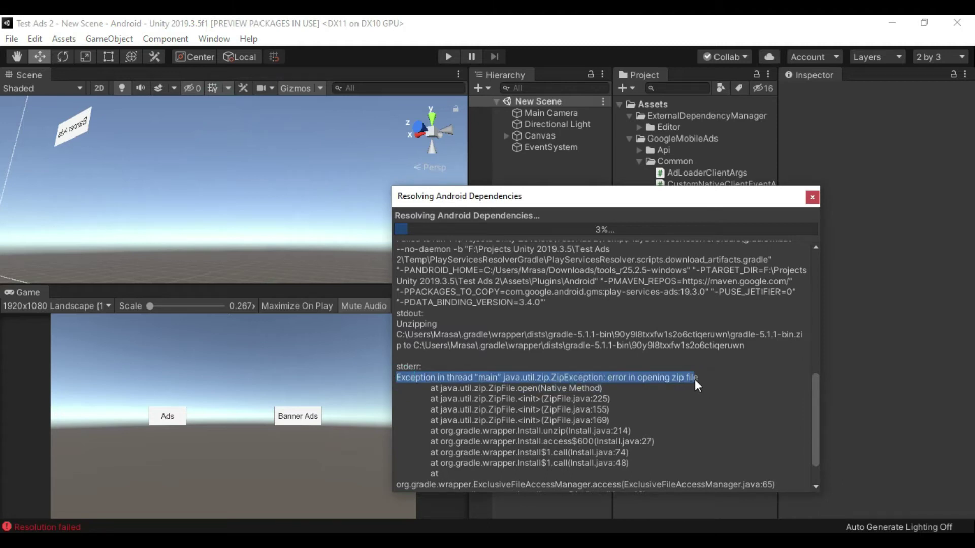
left_click_drag(489, 381, 496, 390)
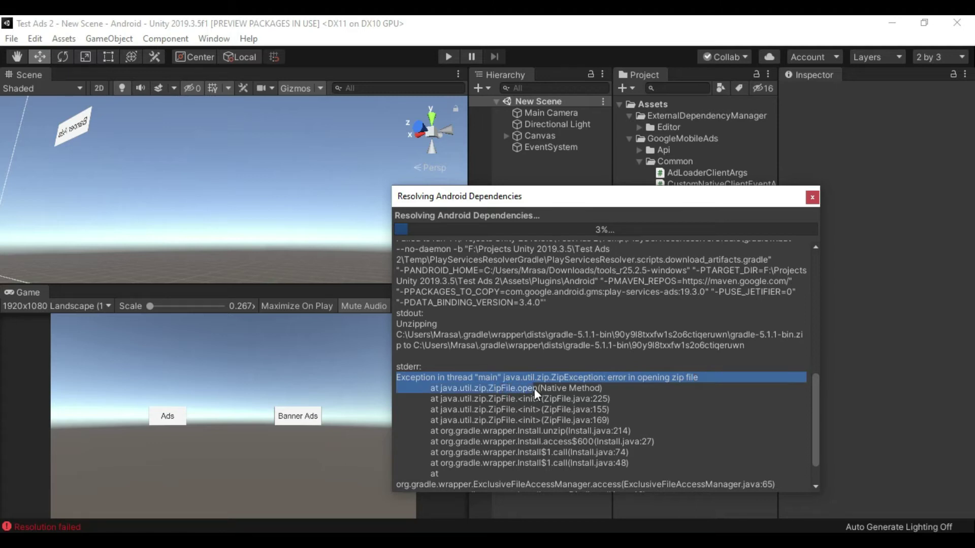
left_click_drag(548, 335, 597, 340)
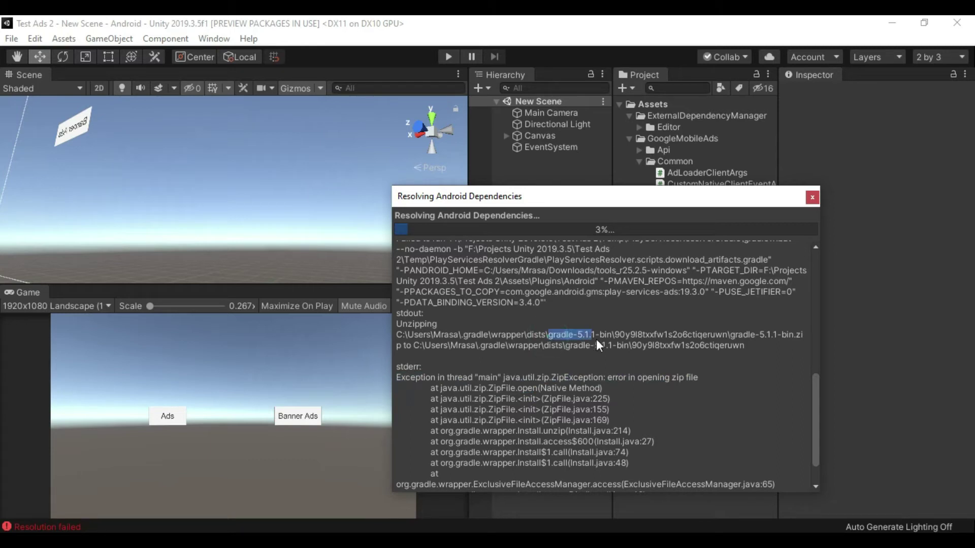
left_click(608, 347)
Switch to the Gradle wrapper folder in File Explorer, open the gradle-5.1.1-bin archive to check its integrity, and close WinRAR
mouse_move(576, 493)
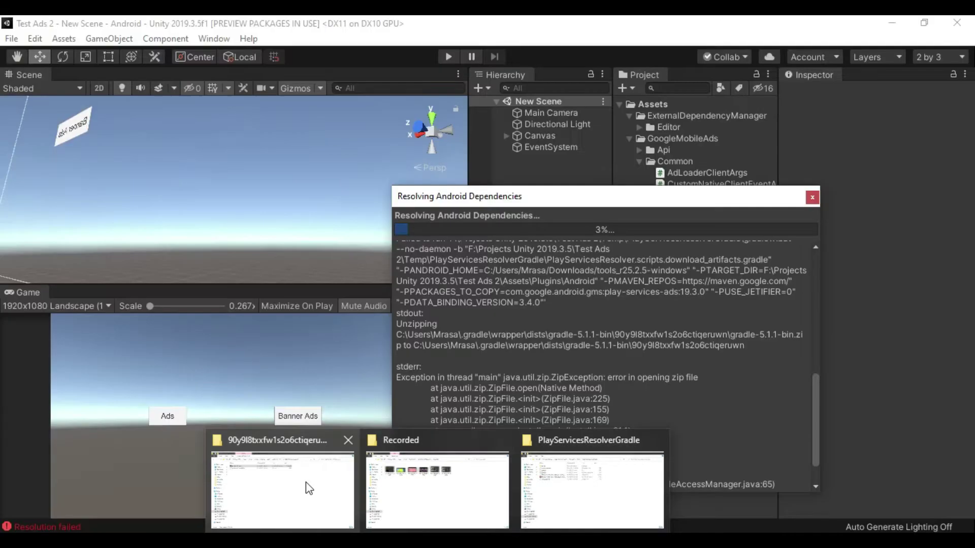
mouse_move(309, 489)
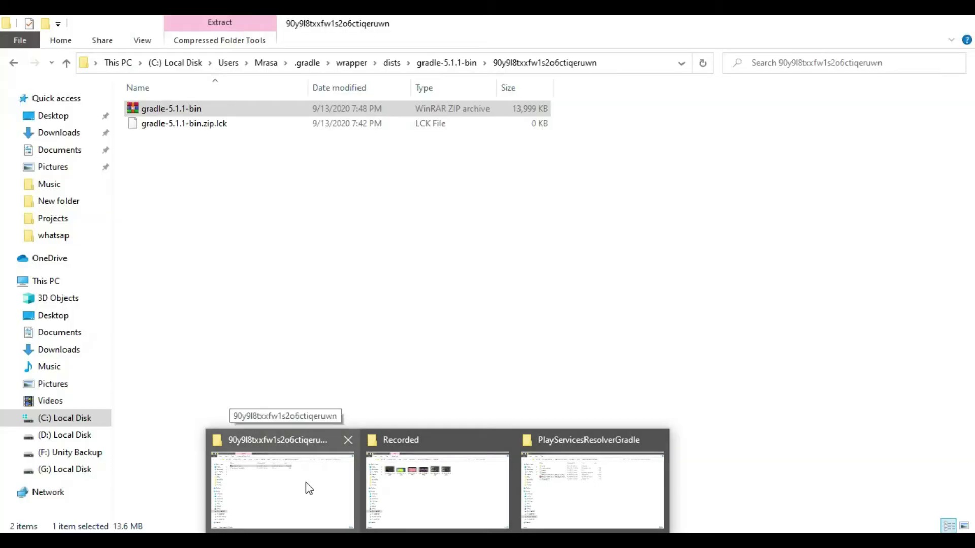
left_click(309, 489)
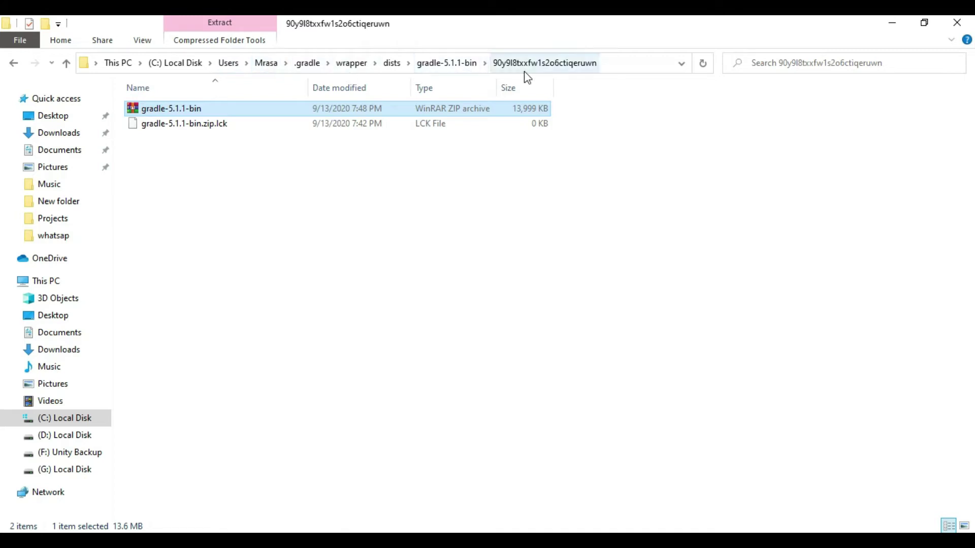
left_click(190, 107)
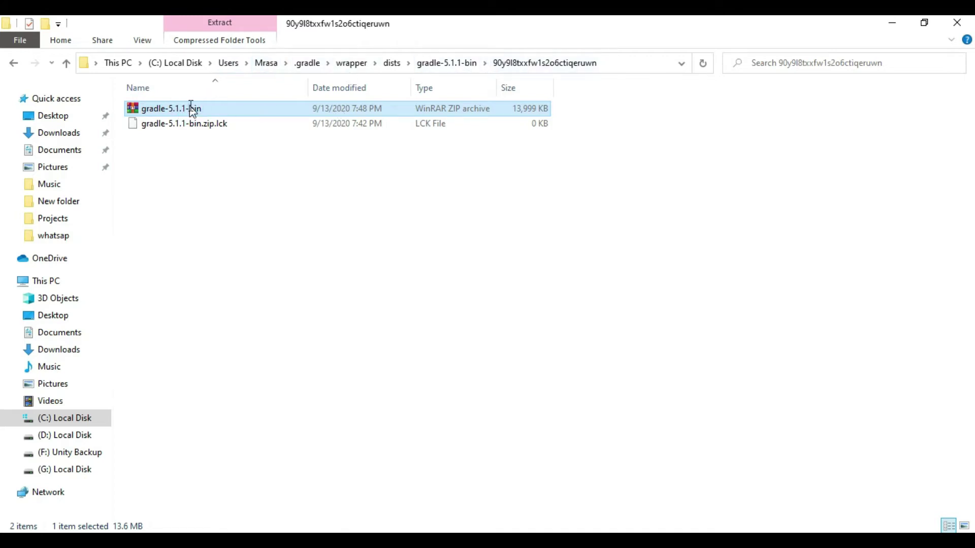
left_click(240, 148)
left_click(227, 108)
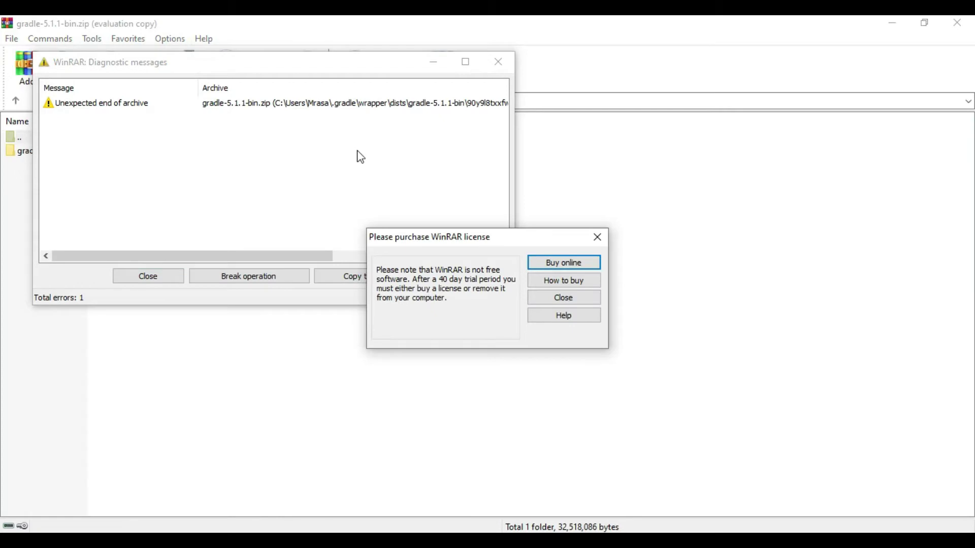
left_click(582, 305)
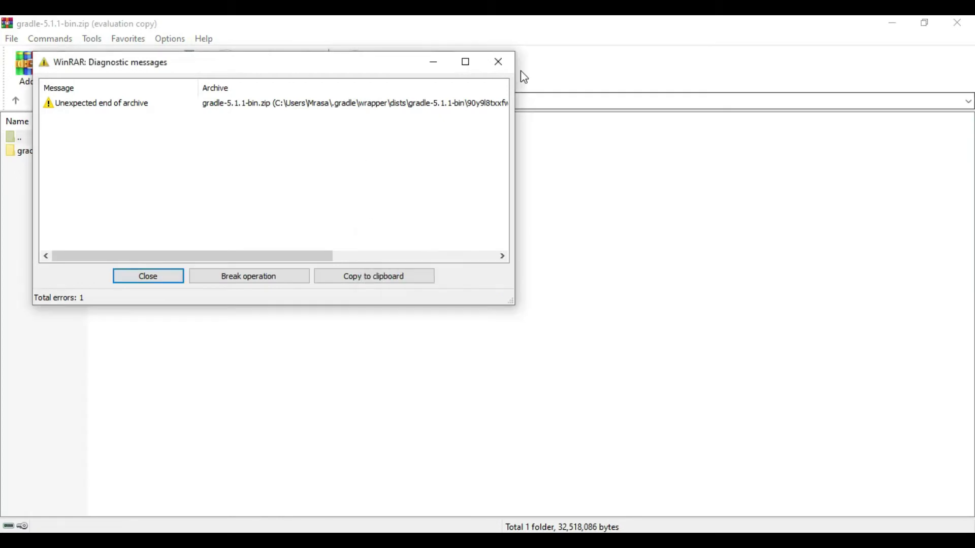
left_click(499, 62)
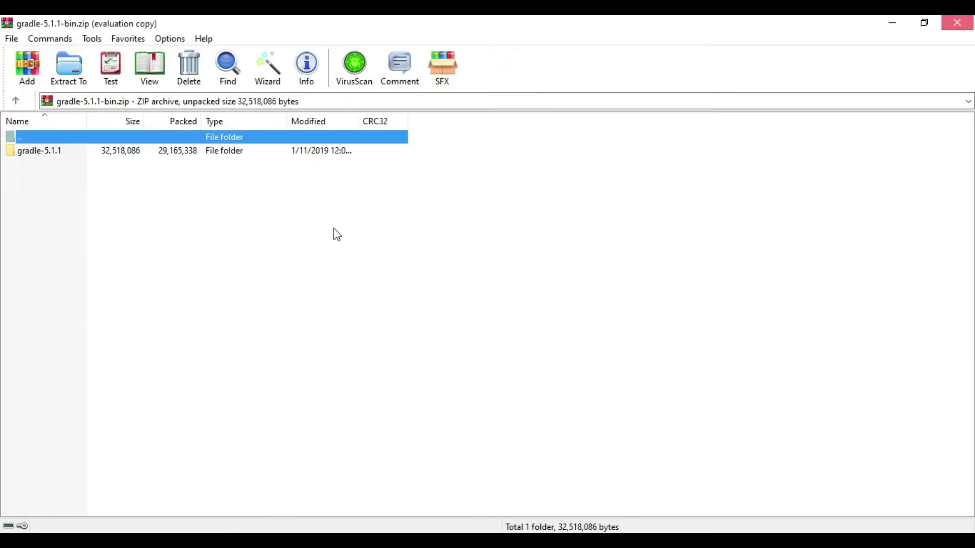
key("alt+F4")
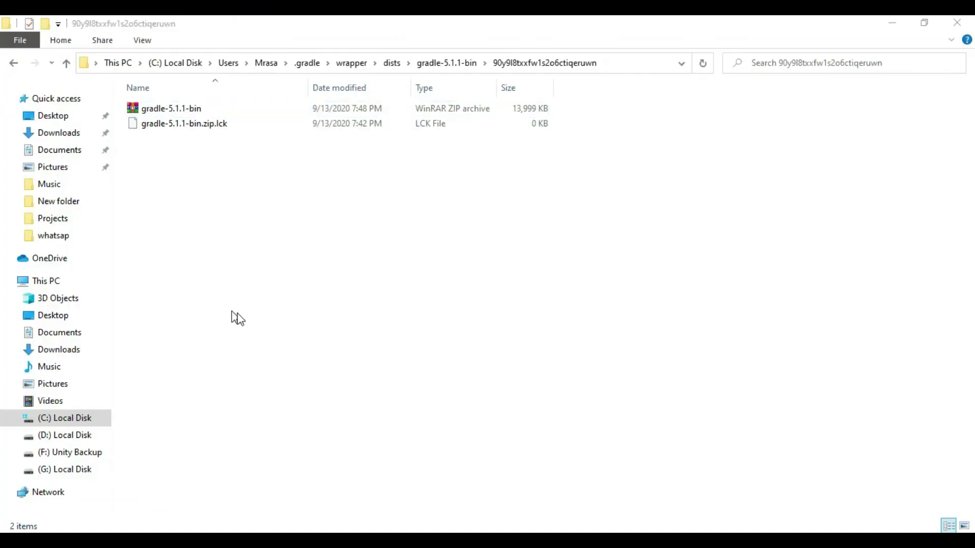
Switch to the browser showing the Gradle Releases page and maximize its window
key("alt+Tab")
left_click_drag(238, 314, 521, 122)
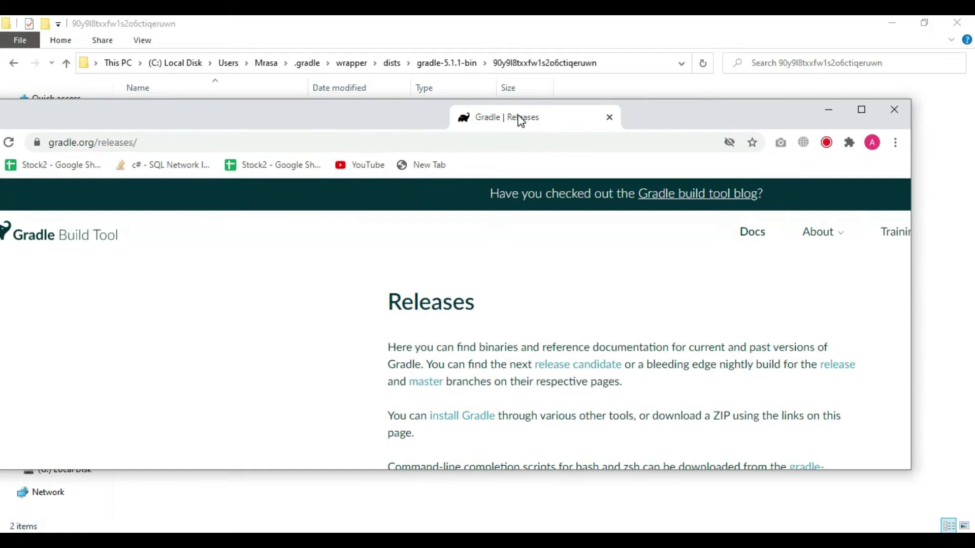
double_click(520, 120)
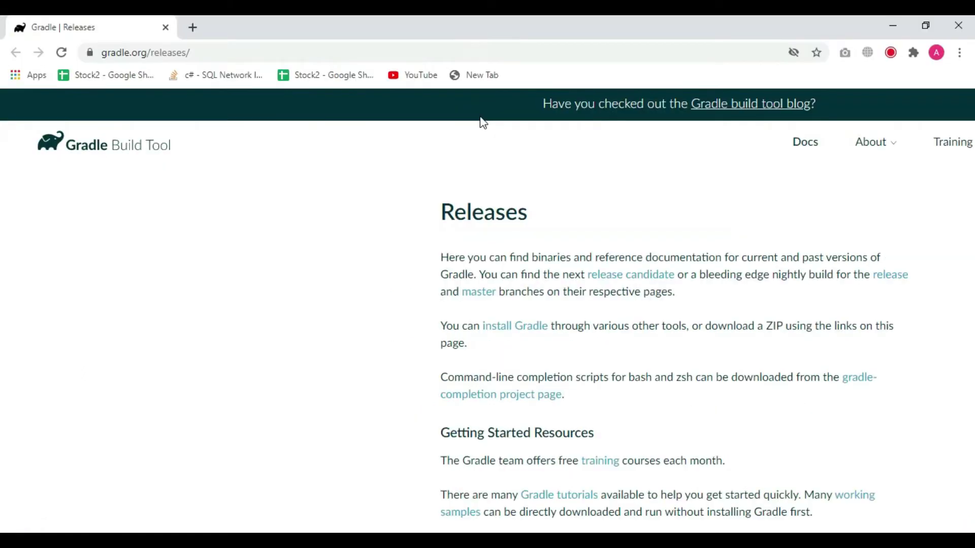
Locate v5.1.1 on the Gradle Releases page and download its complete distribution
scroll(741, 280, "down", 5)
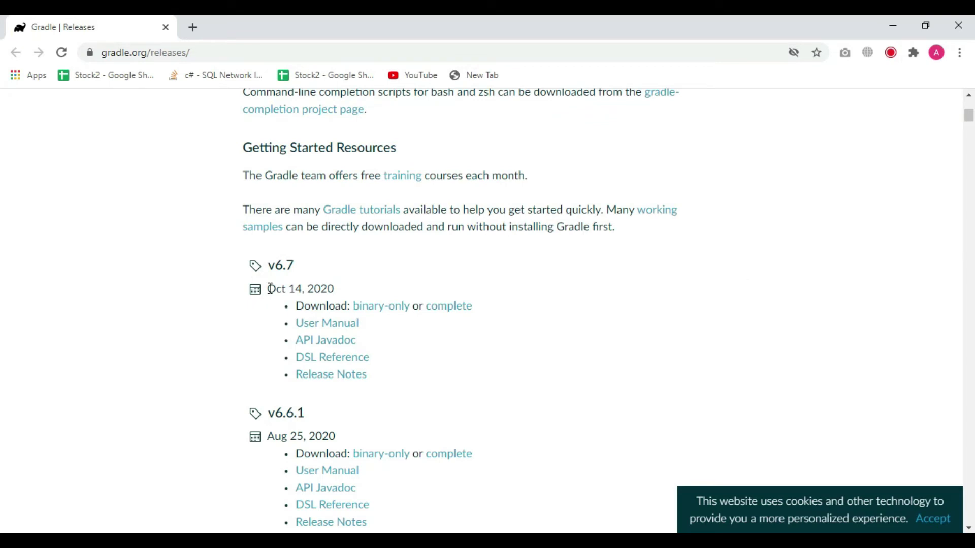
scroll(312, 352, "down", 7)
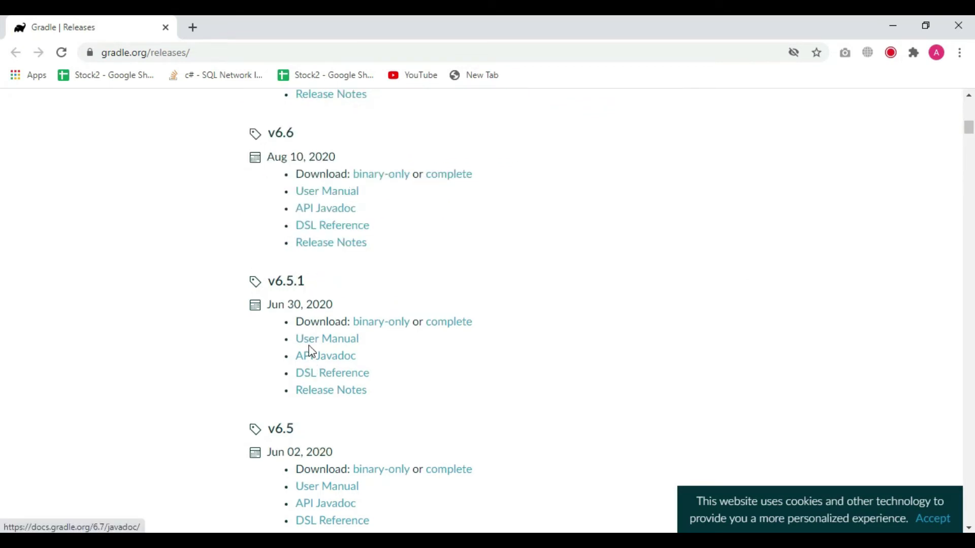
scroll(312, 352, "down", 7)
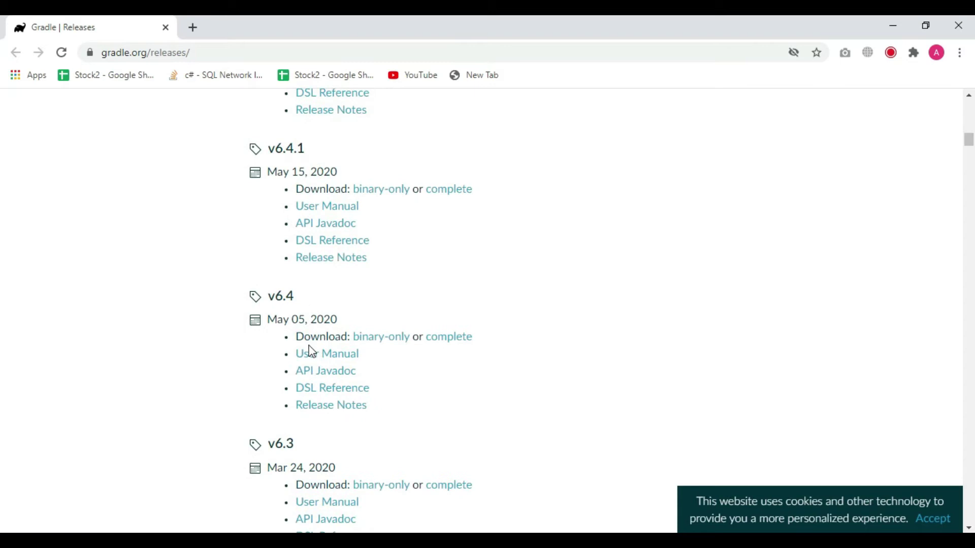
scroll(312, 351, "down", 20)
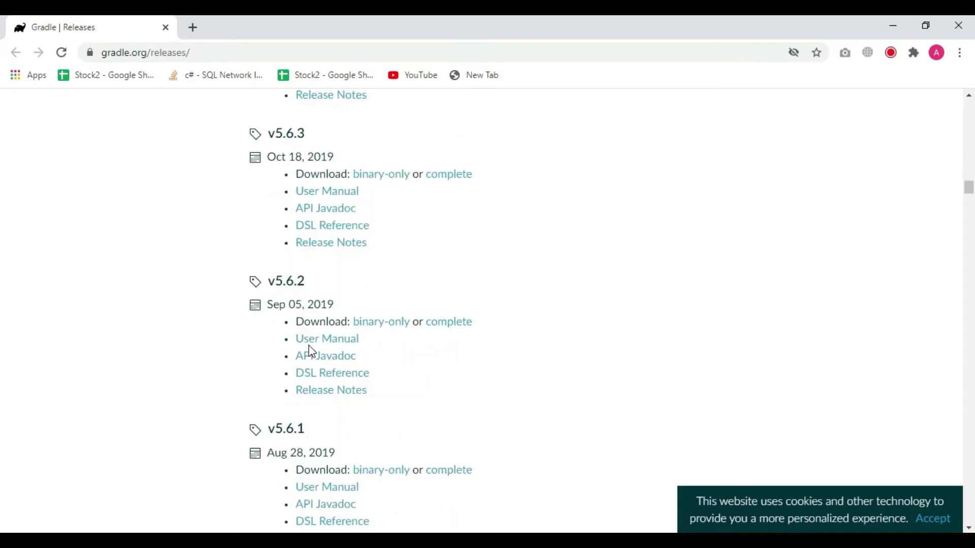
scroll(312, 351, "down", 16)
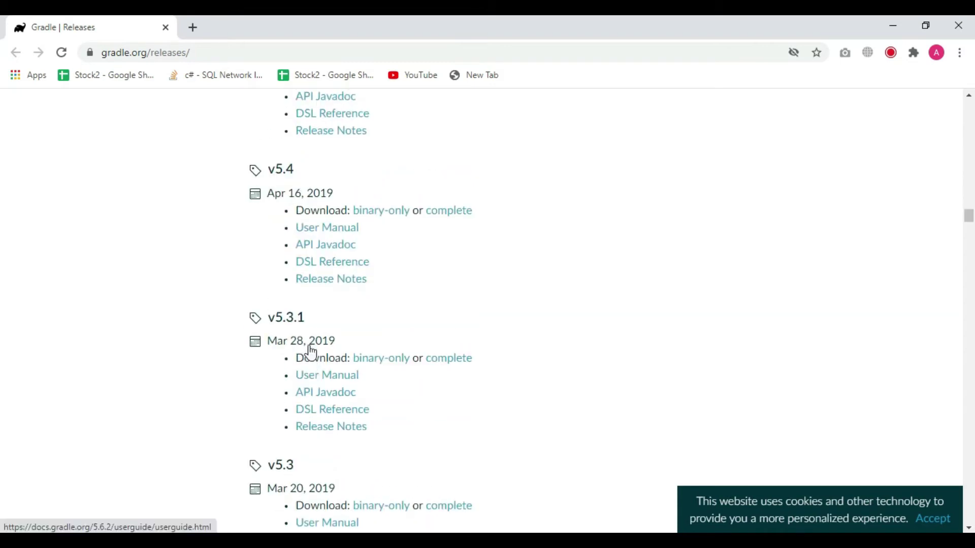
scroll(312, 351, "down", 10)
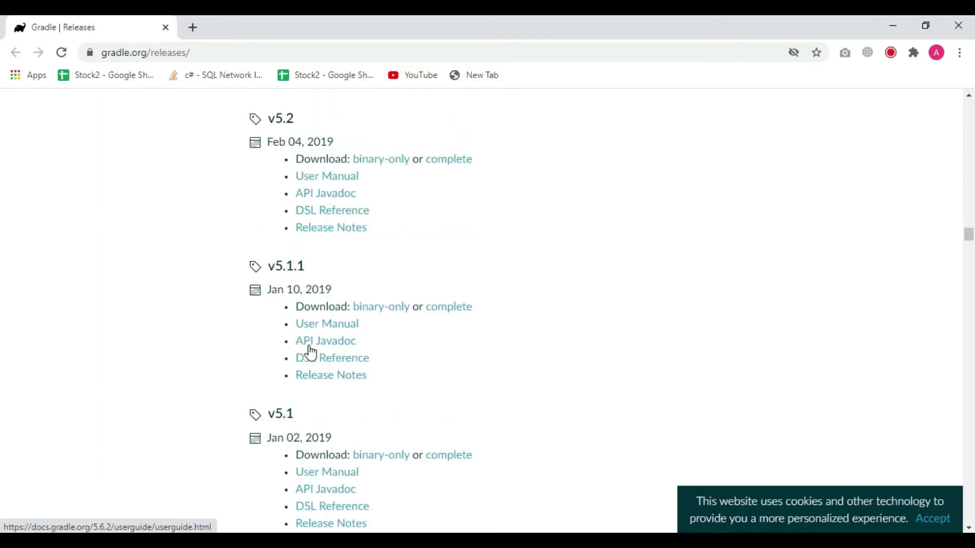
left_click_drag(283, 266, 326, 275)
left_click(358, 267)
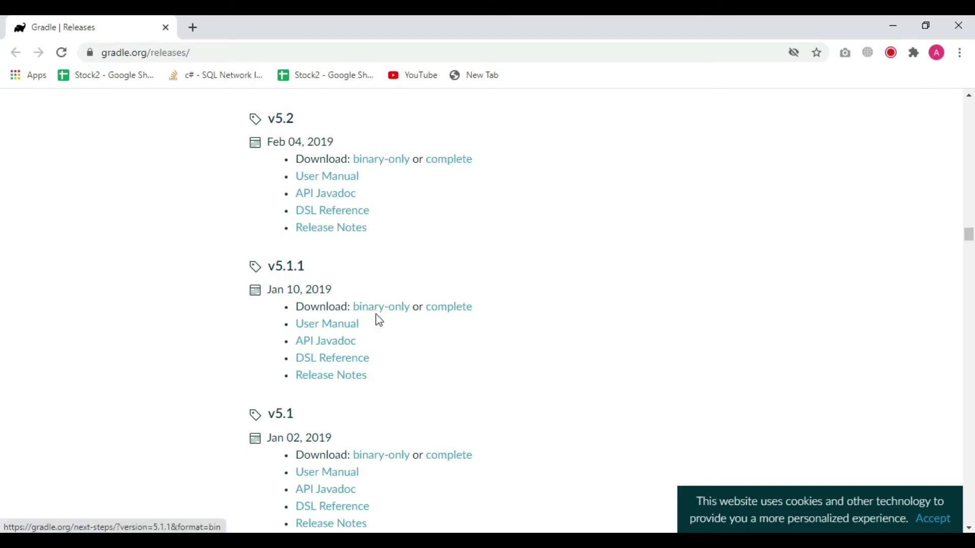
left_click(451, 311)
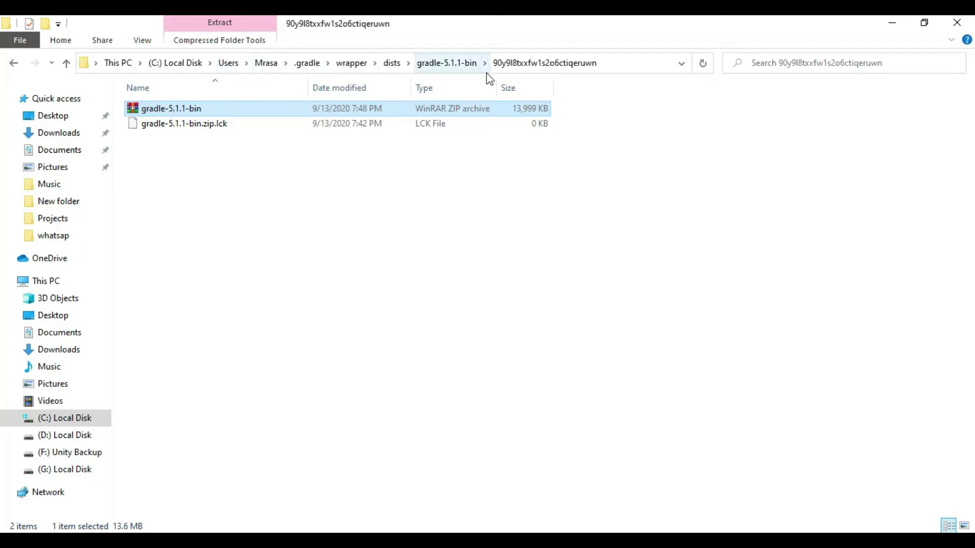
Return to the Gradle wrapper folder in File Explorer and select the existing gradle-5.1.1-bin archive
double_click(191, 109)
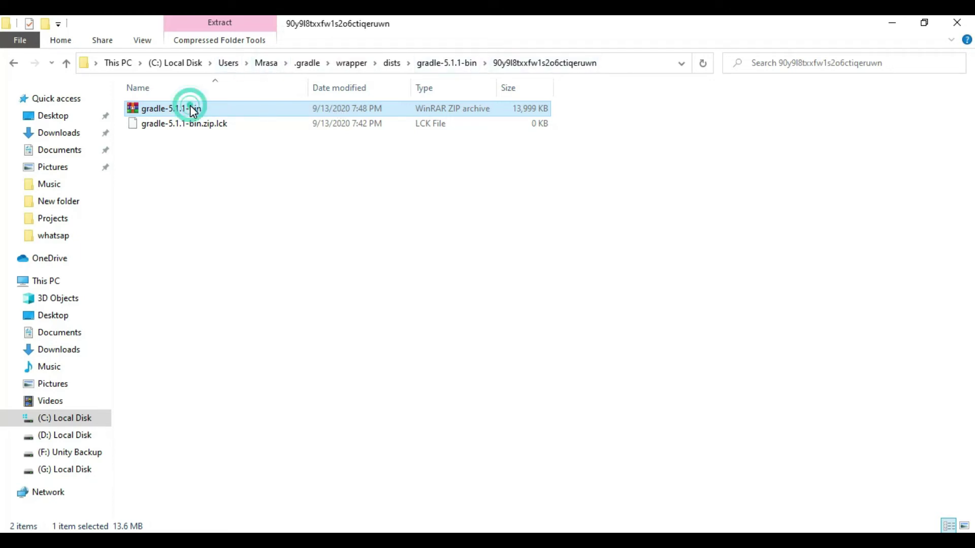
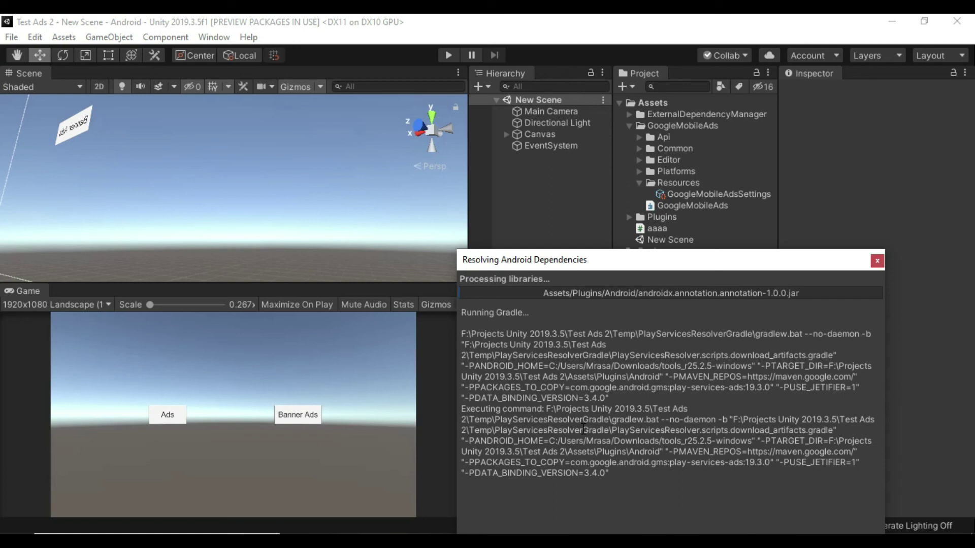
Let the Android dependency resolution in Unity run to its end and dismiss the result dialog
left_click(720, 267)
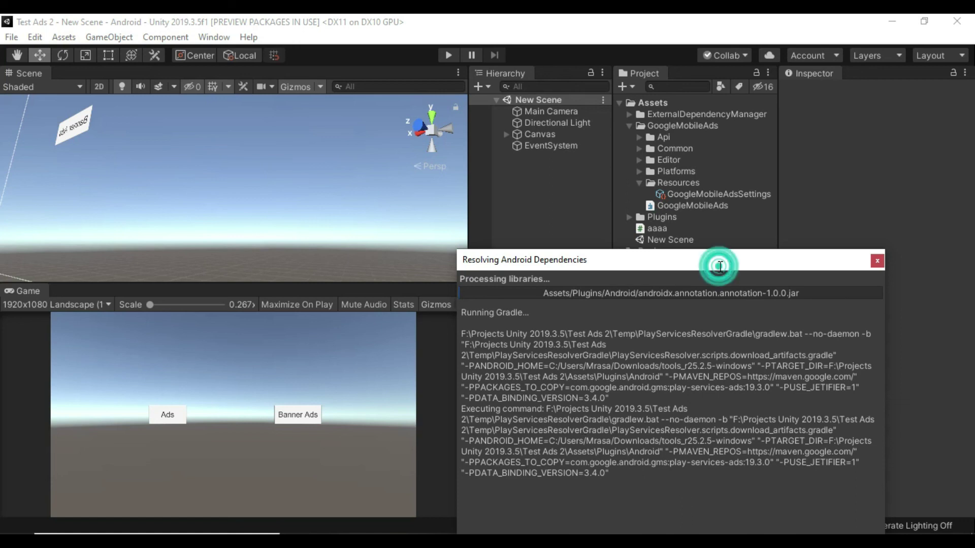
left_click(687, 259)
left_click(666, 255)
left_click(666, 255)
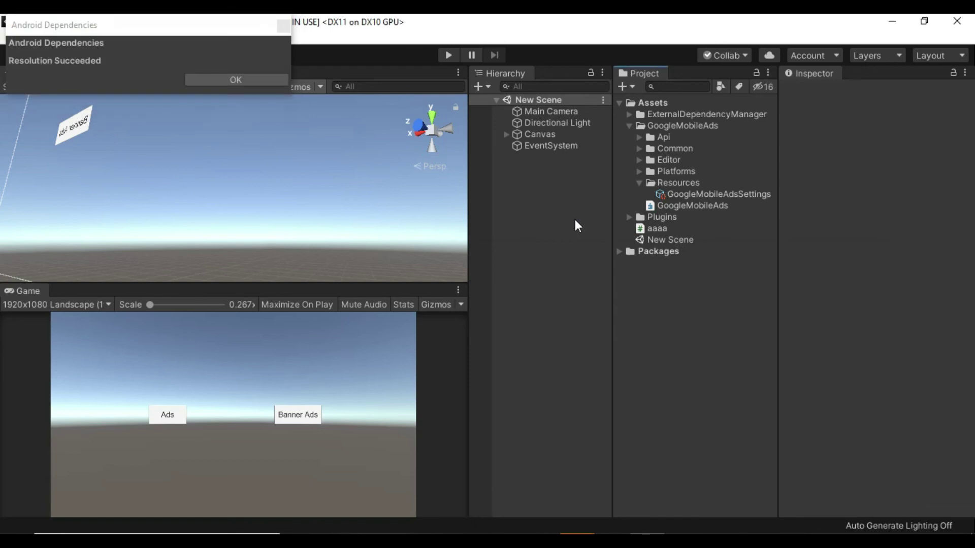
left_click(245, 77)
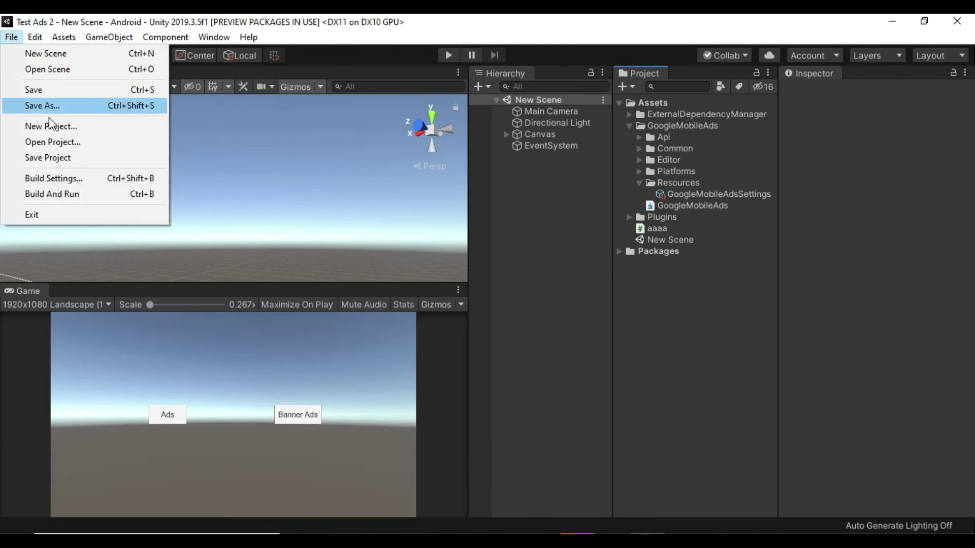
Open the project's Build Settings and move the window so all the Android options fit on screen
left_click(65, 179)
left_click_drag(703, 127, 525, 88)
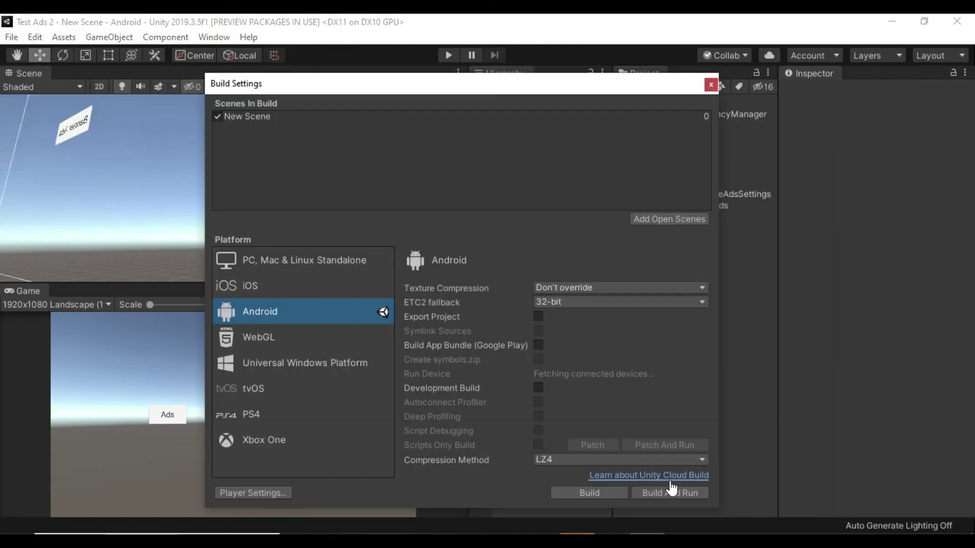